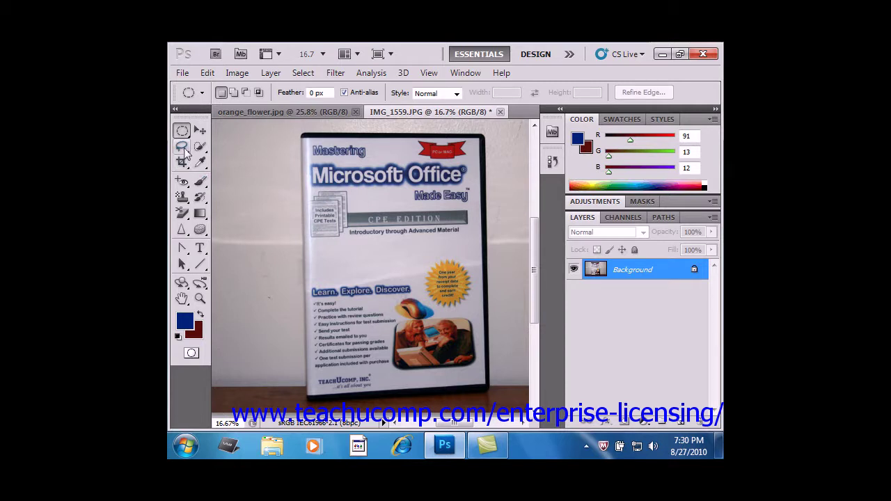
# - Draw a freehand selection with the Lasso Tool across the upper title area of the DVD case, and deselect it
pyautogui.click(184, 149)
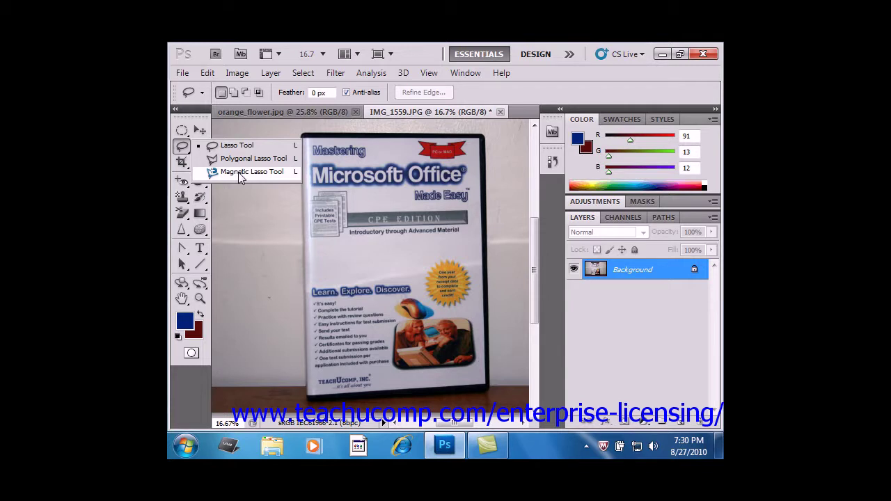
pyautogui.click(223, 145)
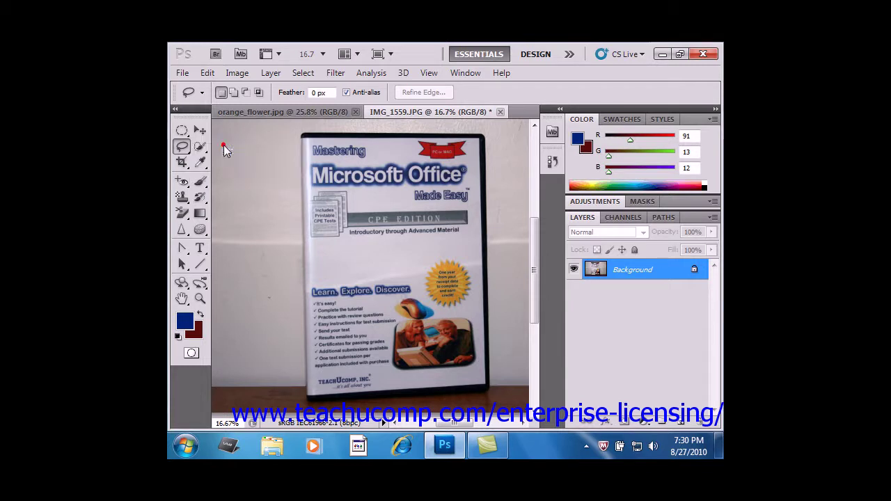
pyautogui.click(220, 95)
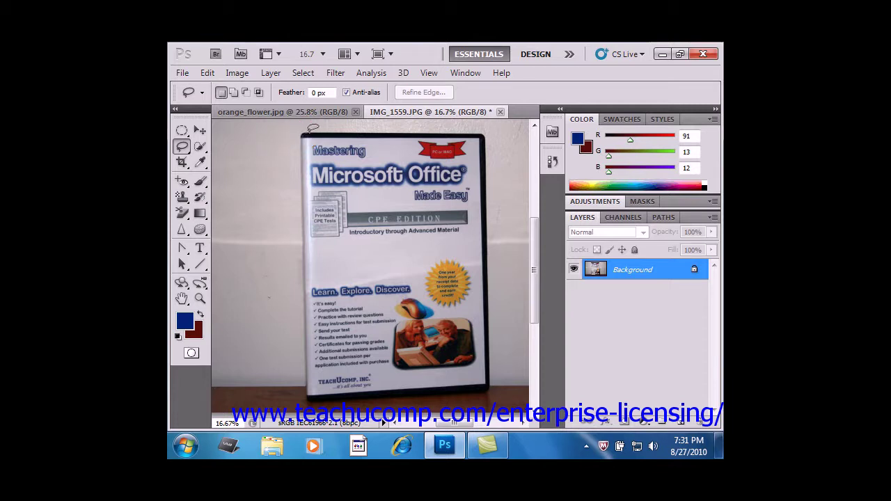
pyautogui.moveTo(311, 132)
pyautogui.mouseDown()
pyautogui.moveTo(367, 131)
pyautogui.moveTo(472, 191)
pyautogui.mouseUp()
pyautogui.moveTo(469, 191); pyautogui.dragTo(469, 190)
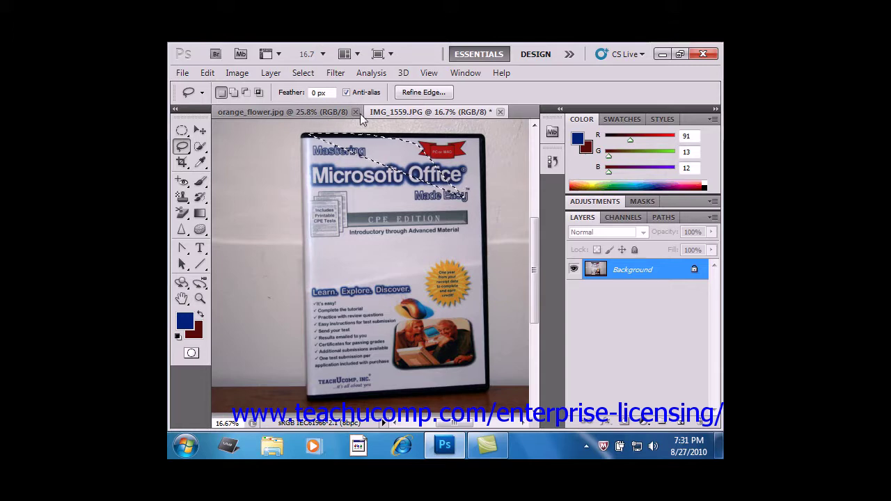
pyautogui.click(303, 74)
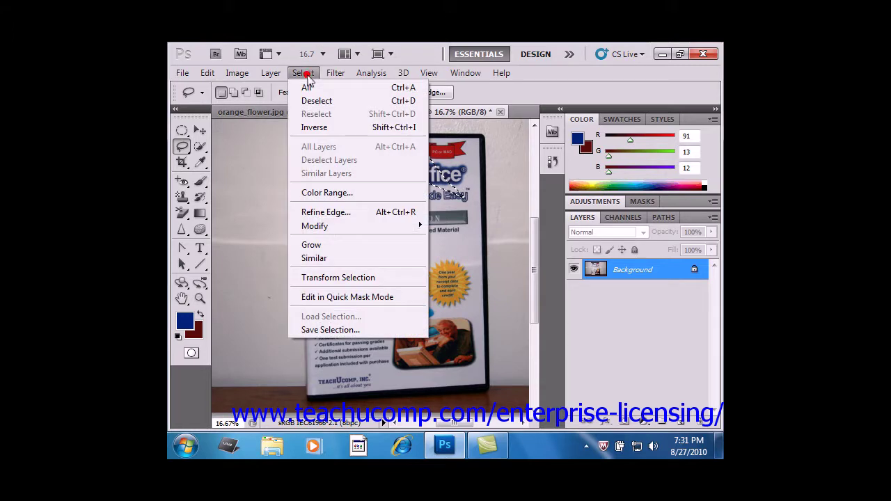
pyautogui.click(315, 100)
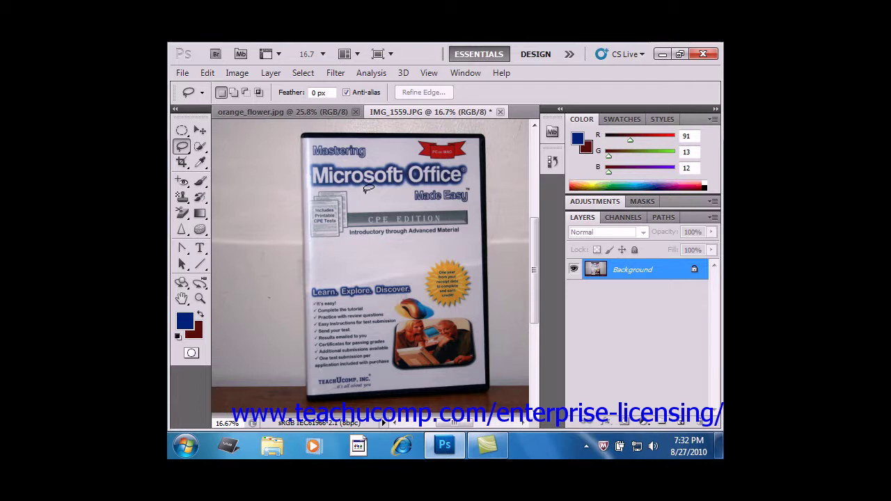
# - Outline the DVD case corner to corner with straight segments using the regular Lasso Tool, and deselect it
pyautogui.keyDown('alt'); pyautogui.click(305, 133); pyautogui.keyUp('alt')
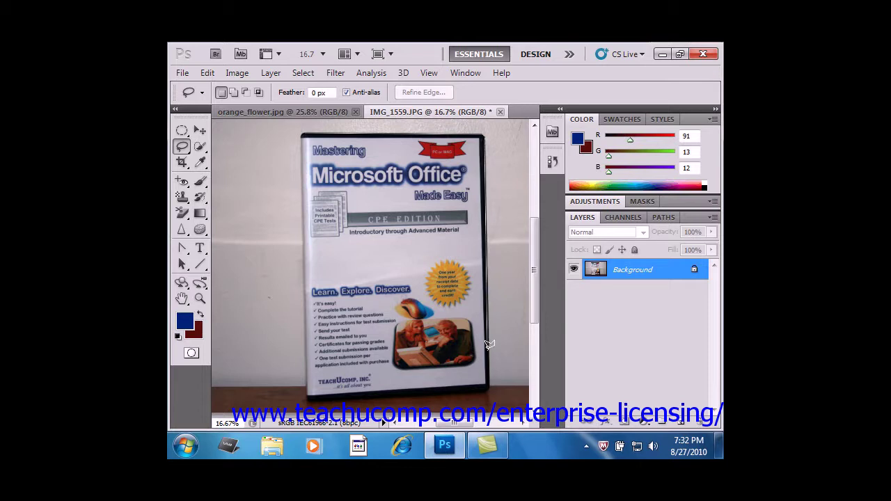
pyautogui.click(487, 387)
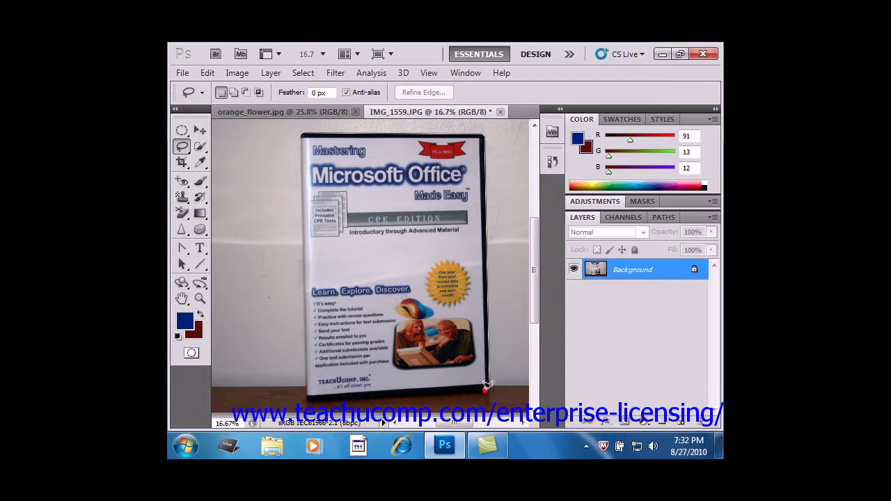
pyautogui.click(309, 398)
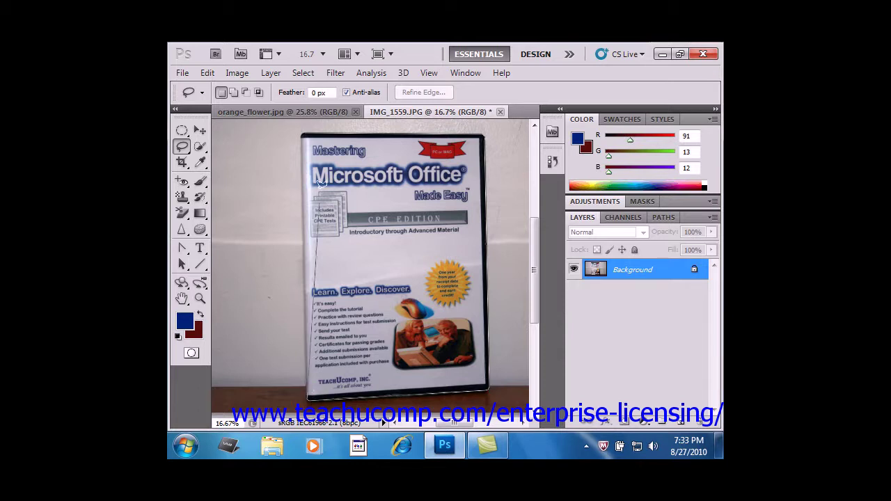
pyautogui.click(303, 133)
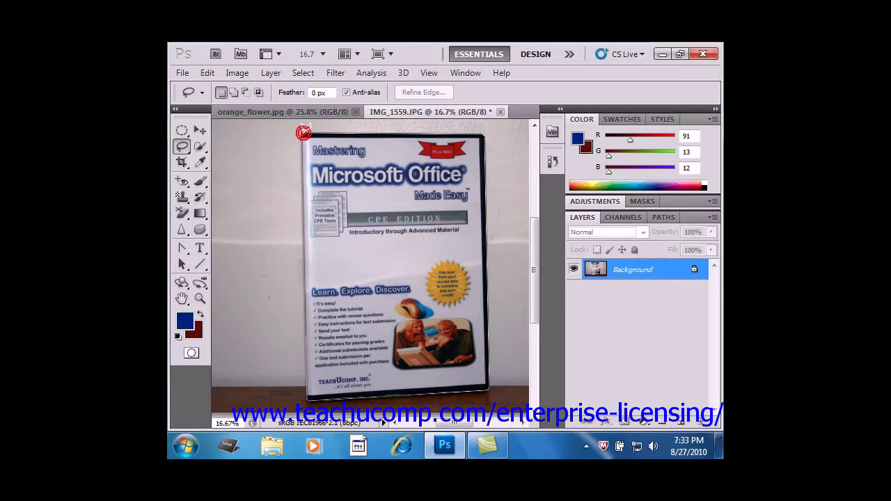
pyautogui.click(304, 133)
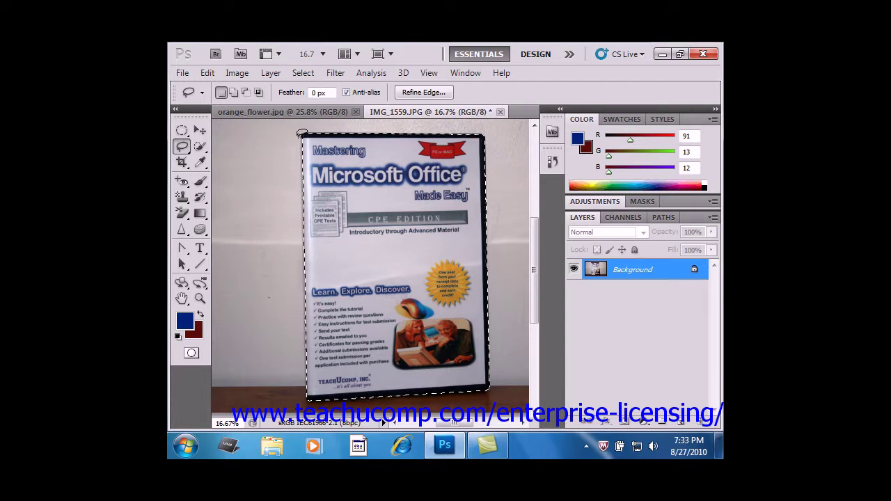
pyautogui.click(303, 72)
pyautogui.click(318, 97)
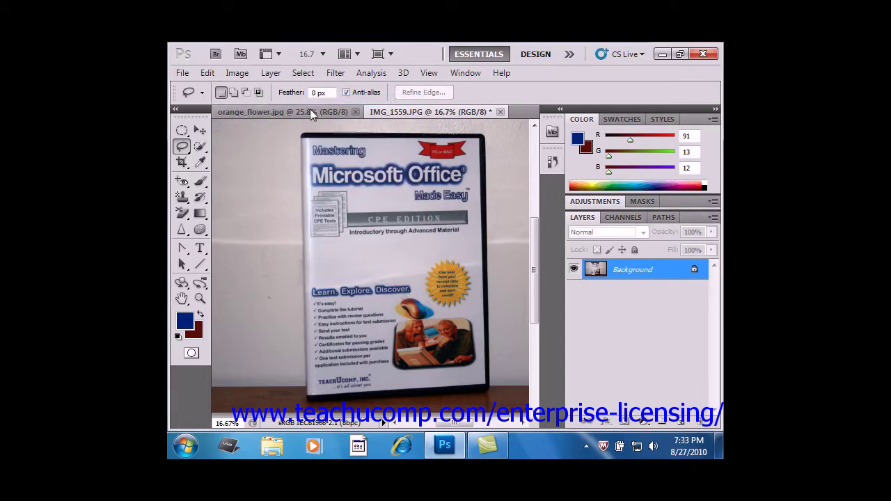
# - Select the whole DVD case with the Polygonal Lasso Tool, placing straight edges from corner to corner around it
pyautogui.click(183, 148)
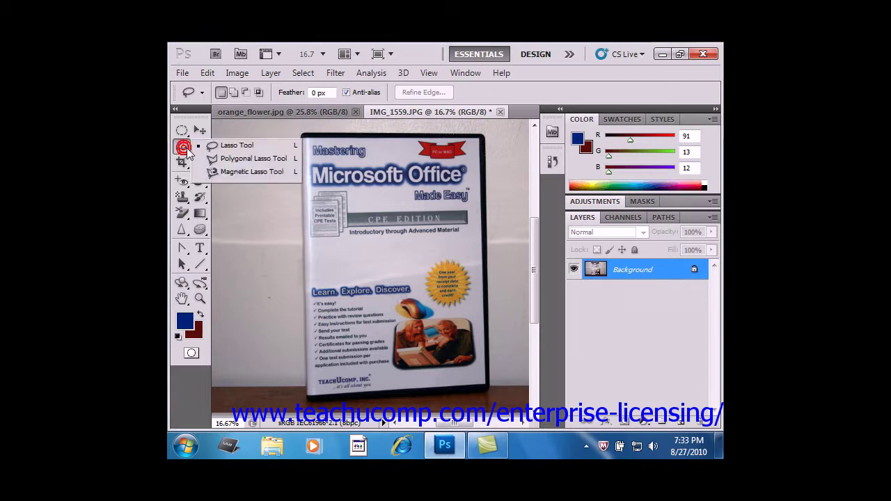
pyautogui.click(251, 160)
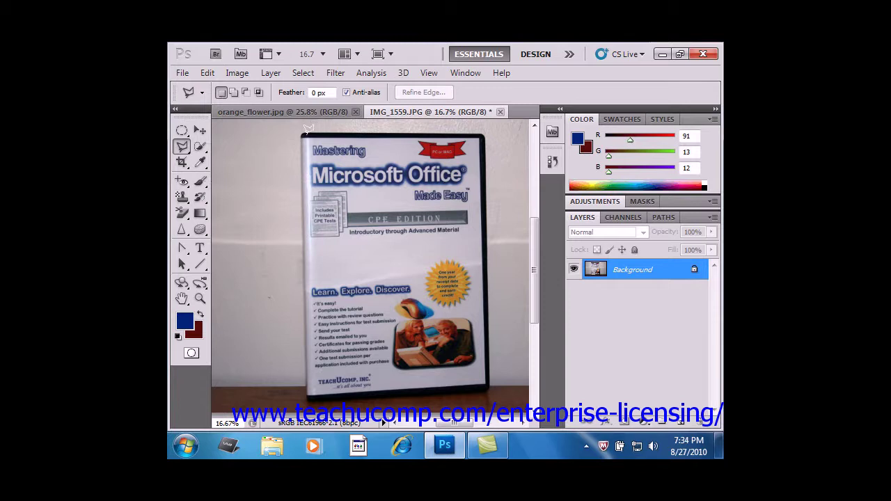
pyautogui.click(302, 133)
pyautogui.click(485, 134)
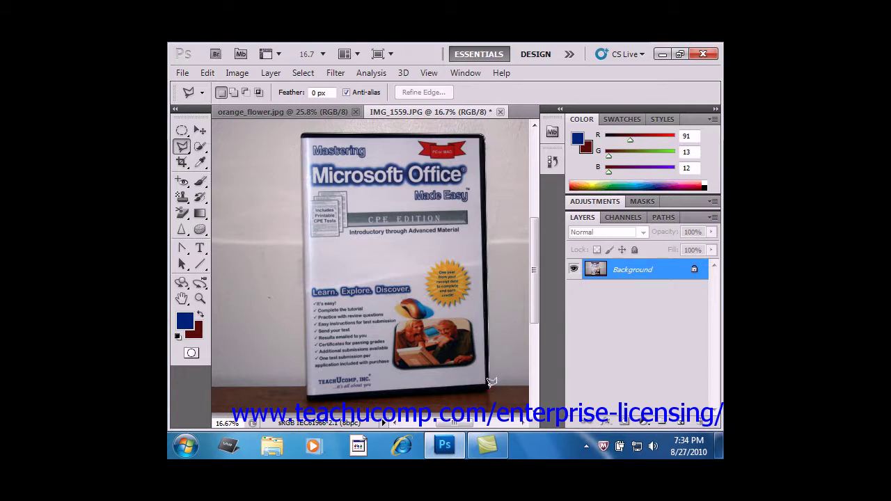
pyautogui.click(486, 389)
pyautogui.click(486, 390)
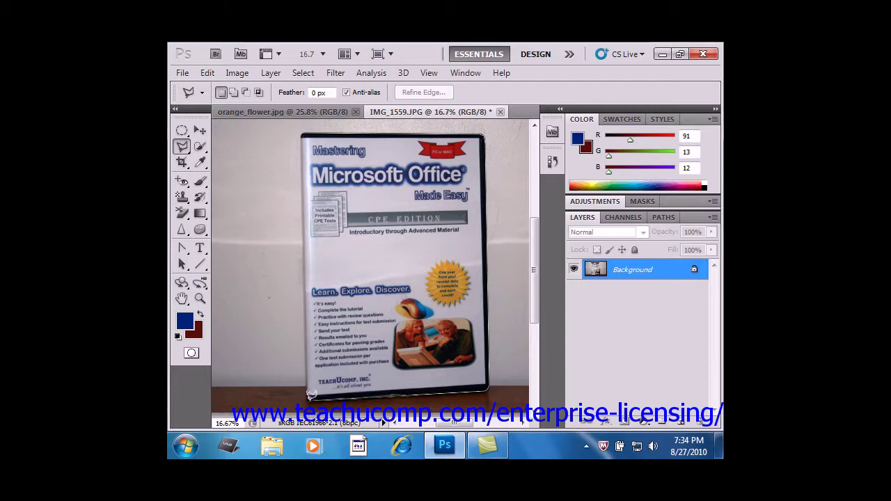
pyautogui.click(311, 395)
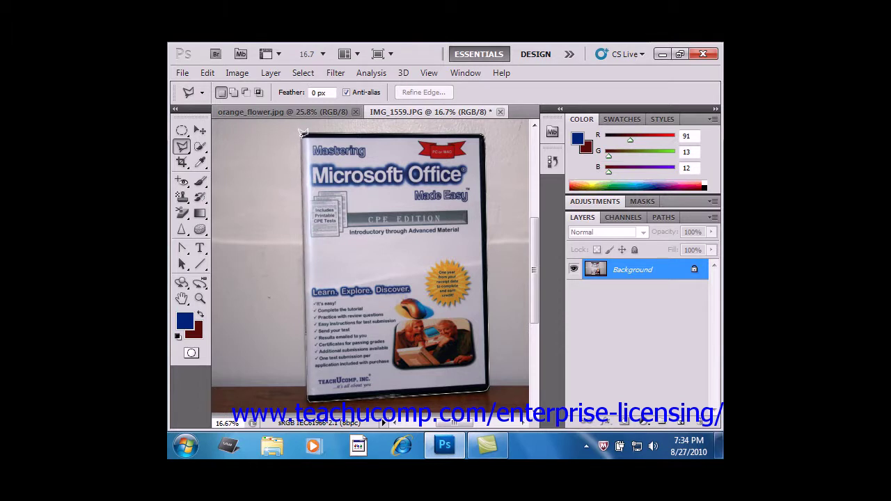
pyautogui.click(301, 135)
pyautogui.click(304, 130)
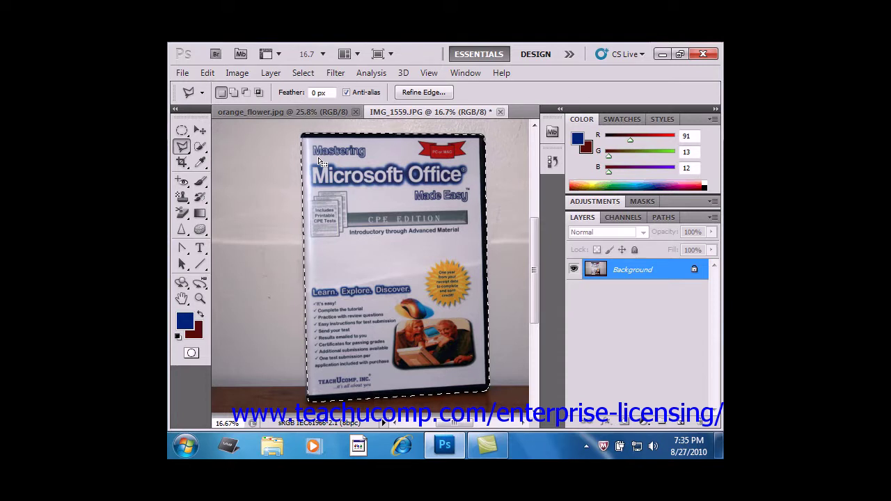
# - In orange_flower.jpg, trace the large orange flower's bloom with the Magnetic Lasso Tool and close the selection around it
pyautogui.click(270, 113)
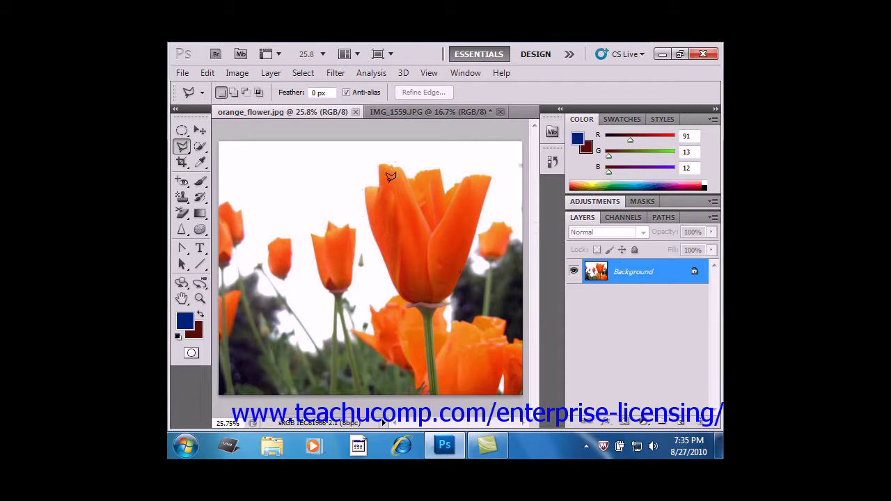
pyautogui.click(182, 146)
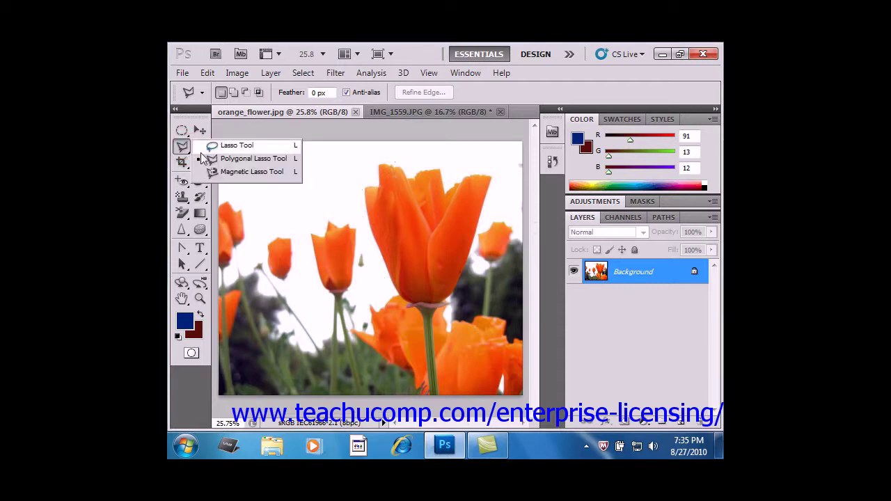
pyautogui.click(214, 171)
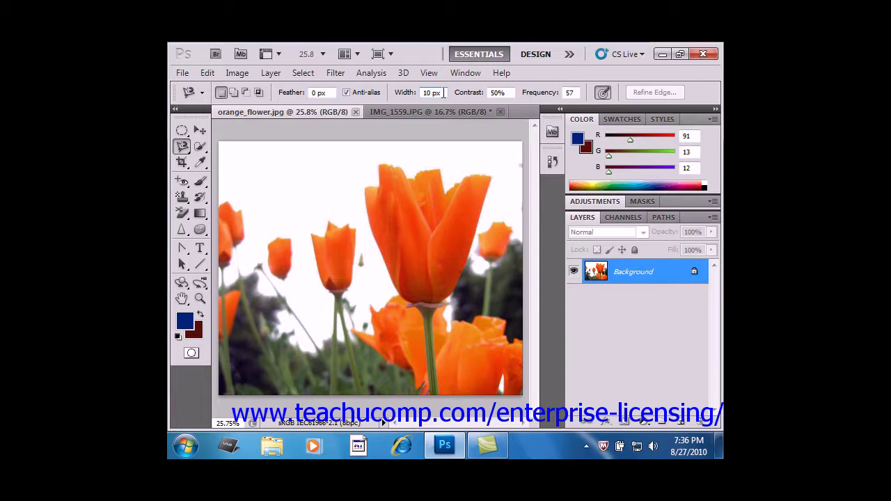
pyautogui.click(512, 91)
pyautogui.click(463, 180)
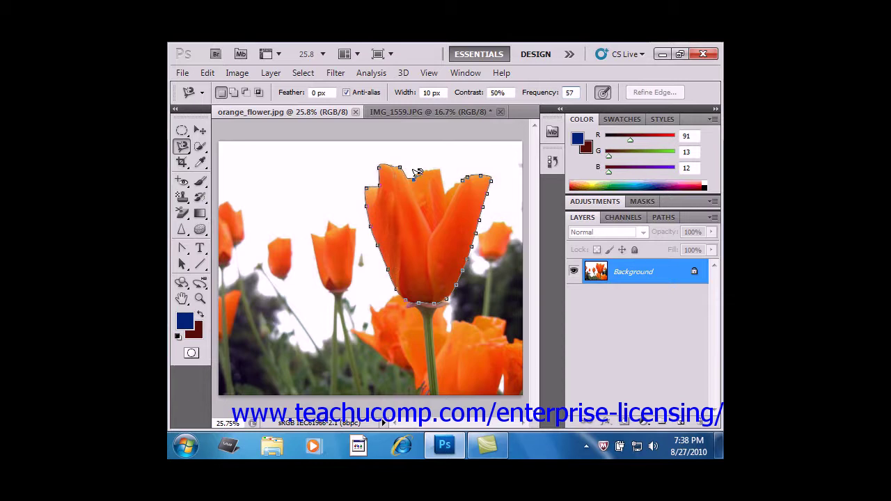
pyautogui.click(418, 173)
pyautogui.doubleClick(464, 174)
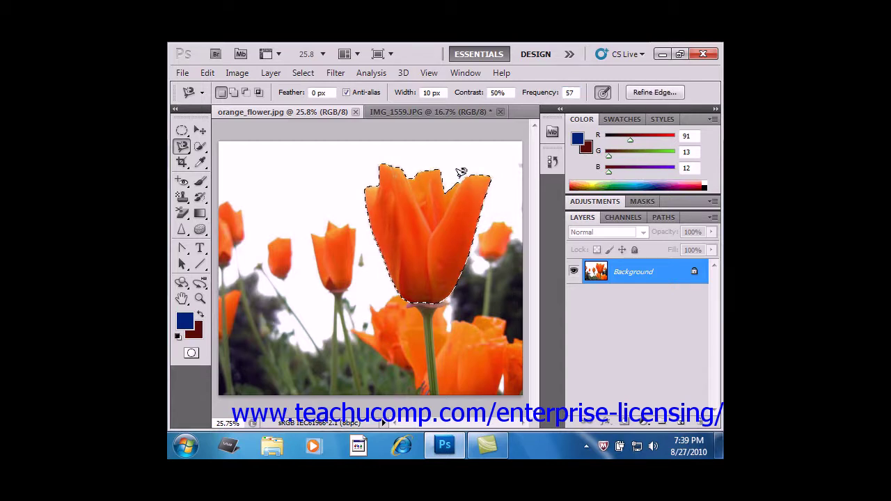